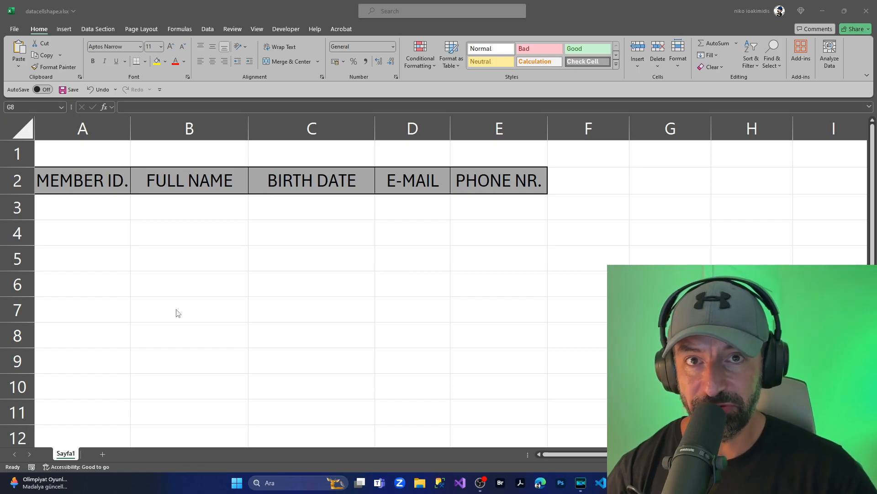
# Step: Enter 1 as a trial member ID in cell A3 and clear the entry again
pyautogui.press('Scroll_Lock')
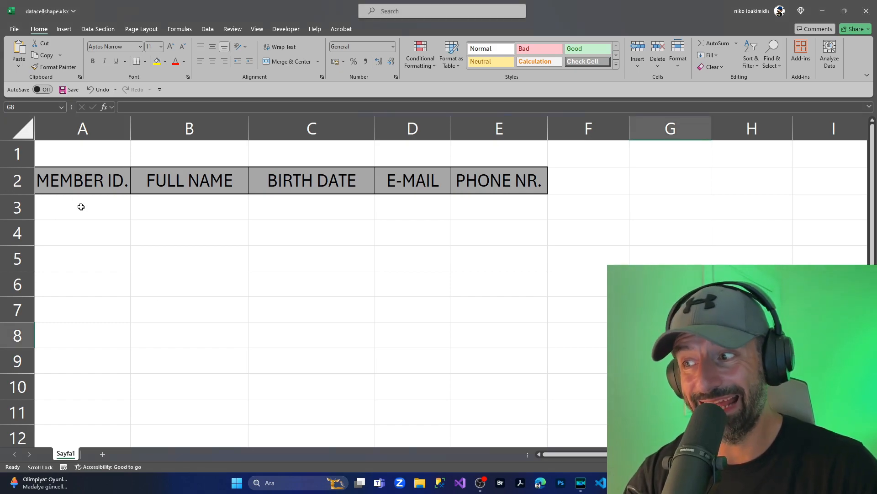
pyautogui.click(81, 207)
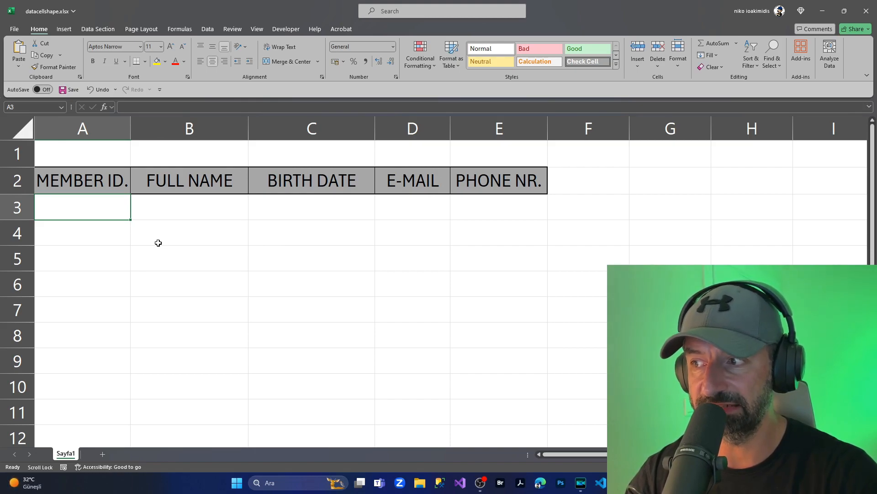
pyautogui.write('1')
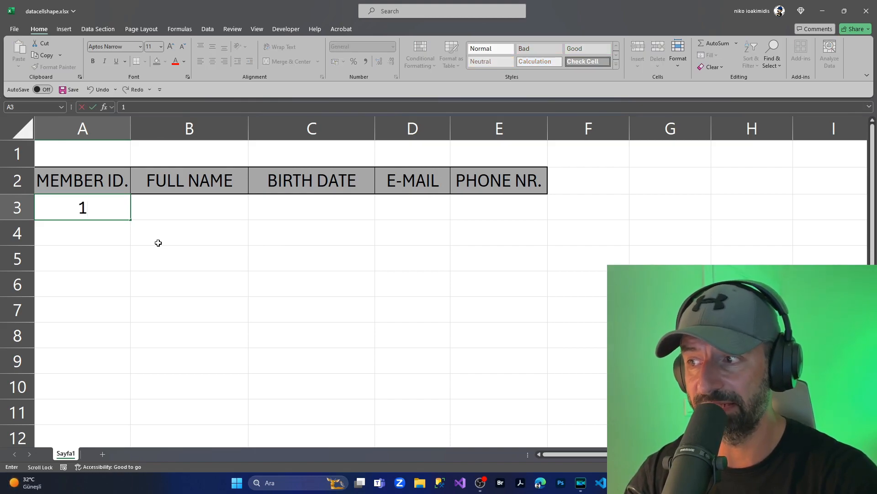
pyautogui.press('Return')
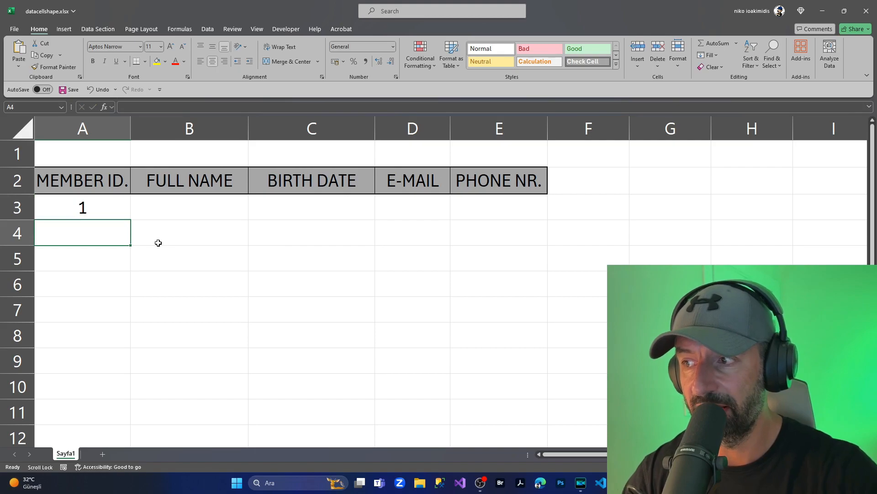
pyautogui.click(106, 214)
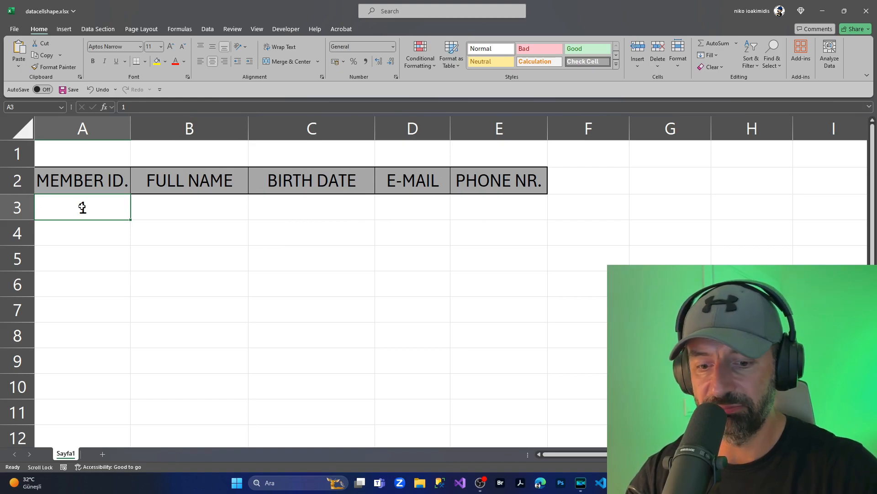
pyautogui.click(123, 254)
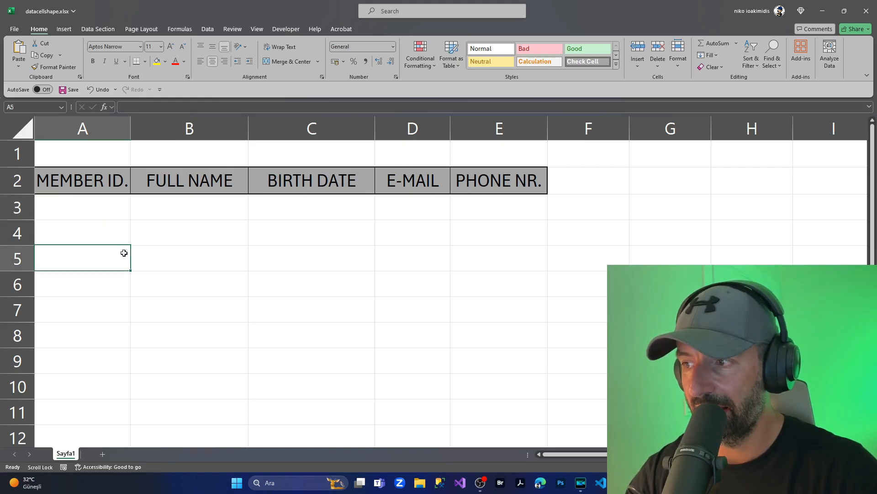
# Step: Start a formula-based conditional formatting rule for A3:E3 with the formula =$A3<>""
pyautogui.click(76, 208)
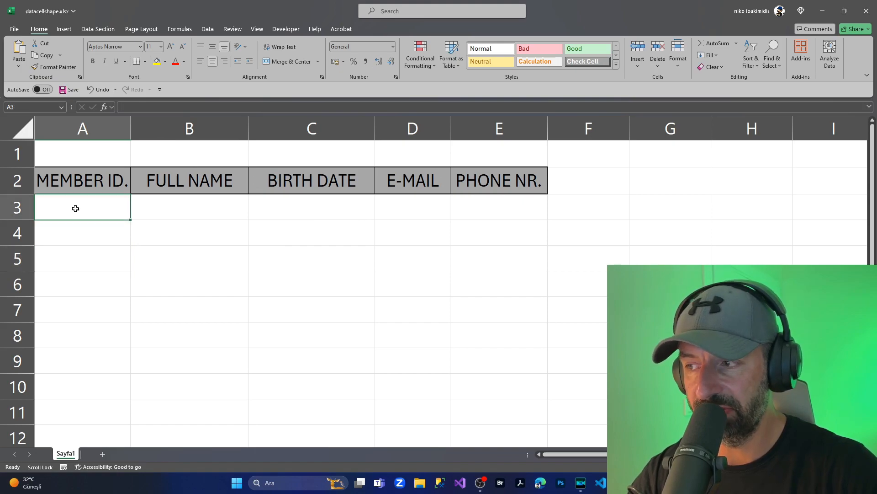
pyautogui.moveTo(79, 208); pyautogui.dragTo(474, 207)
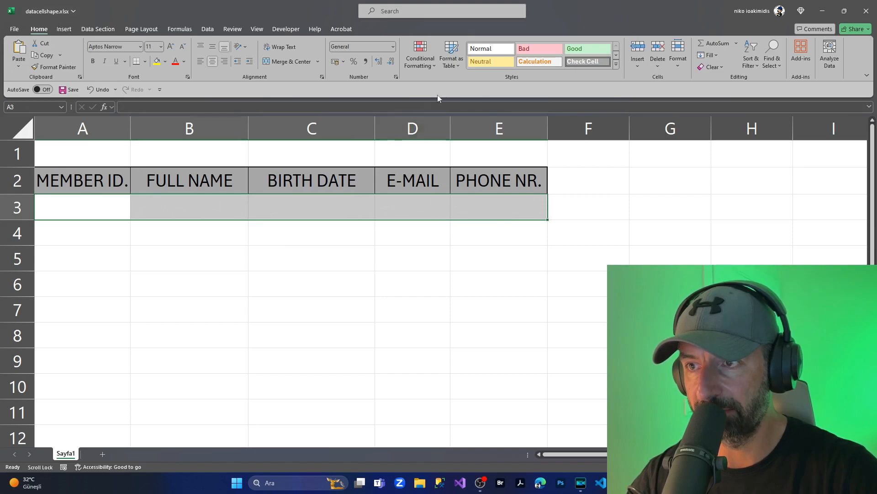
pyautogui.click(420, 62)
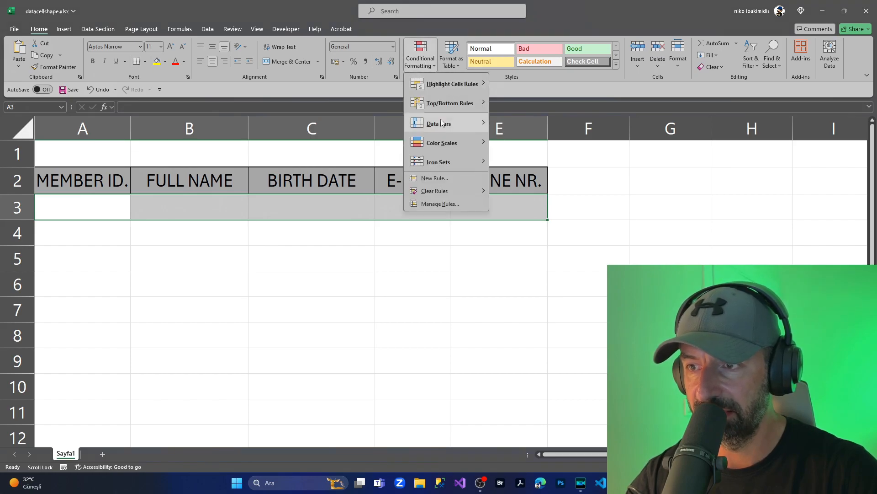
pyautogui.click(435, 178)
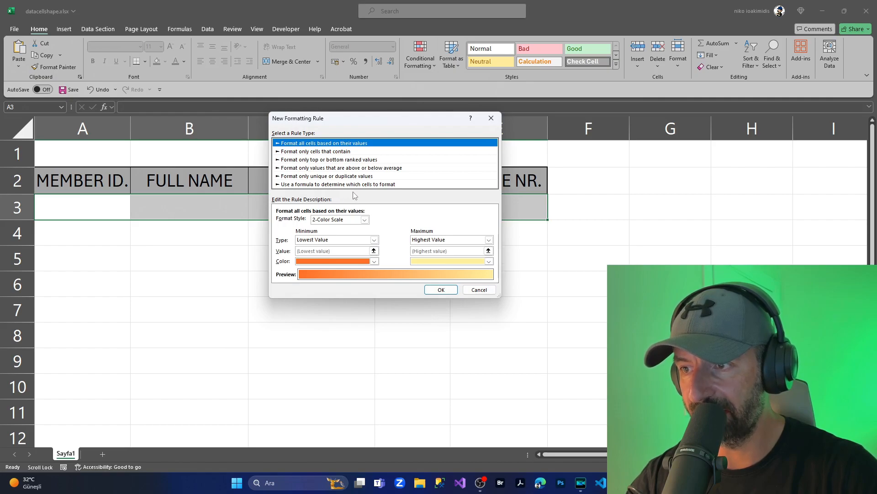
pyautogui.click(377, 185)
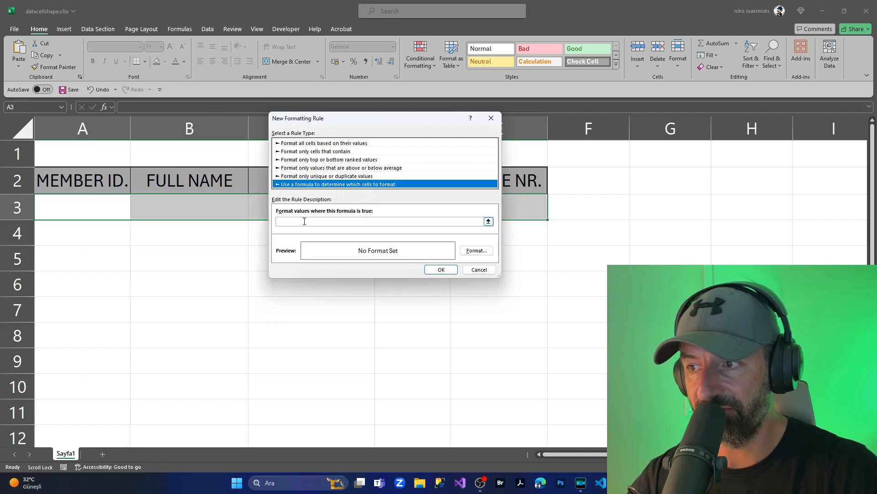
pyautogui.click(359, 221)
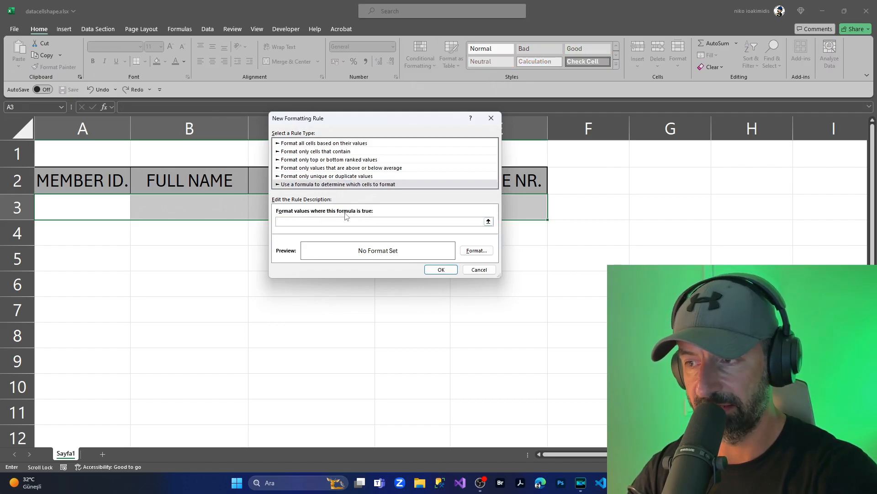
pyautogui.write('=')
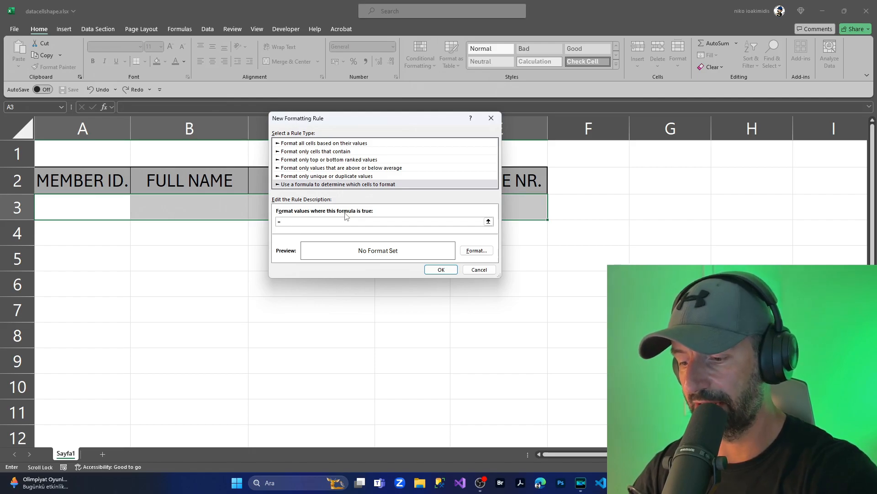
pyautogui.write('$A3')
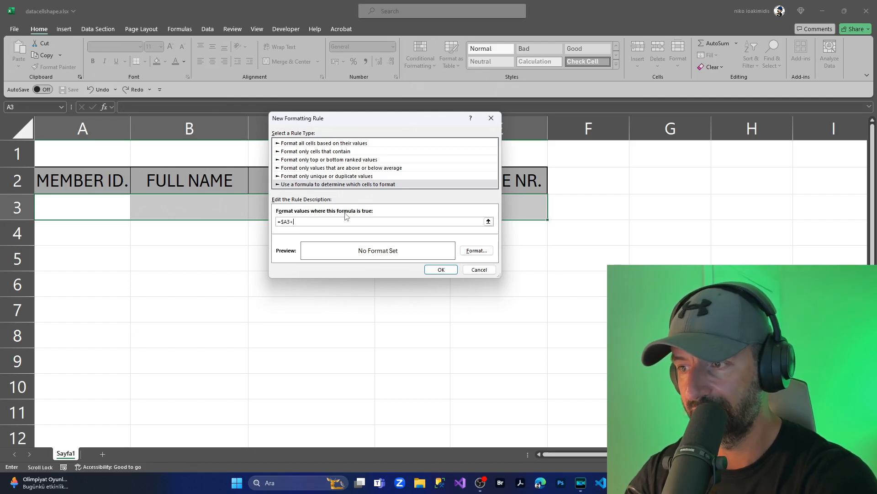
pyautogui.write('<')
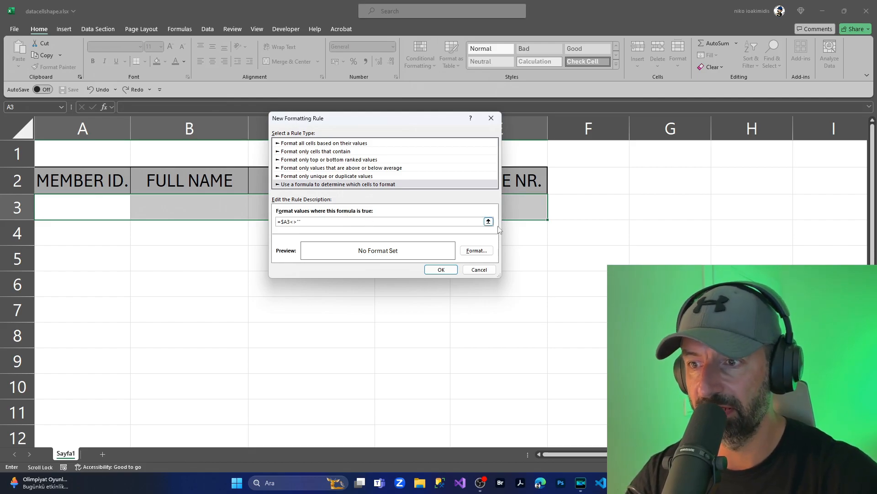
# Step: Give the rule an outline border as its format and apply the rule to the selected cells
pyautogui.click(476, 251)
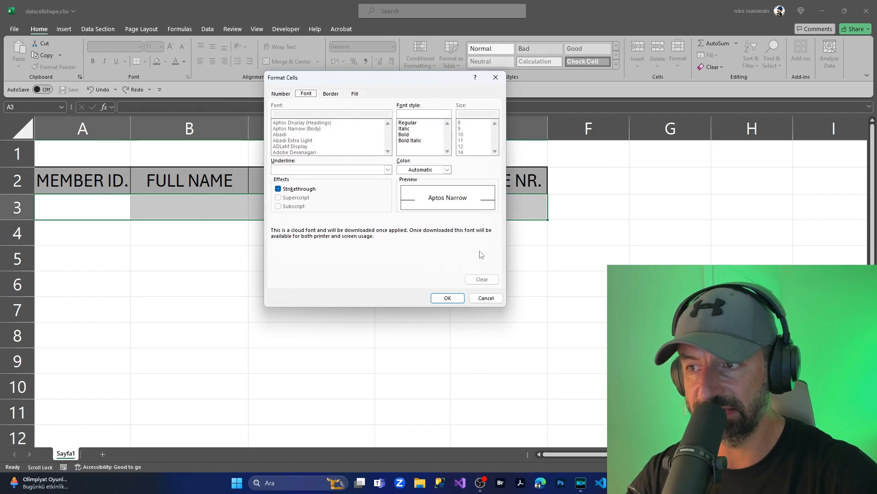
pyautogui.click(330, 94)
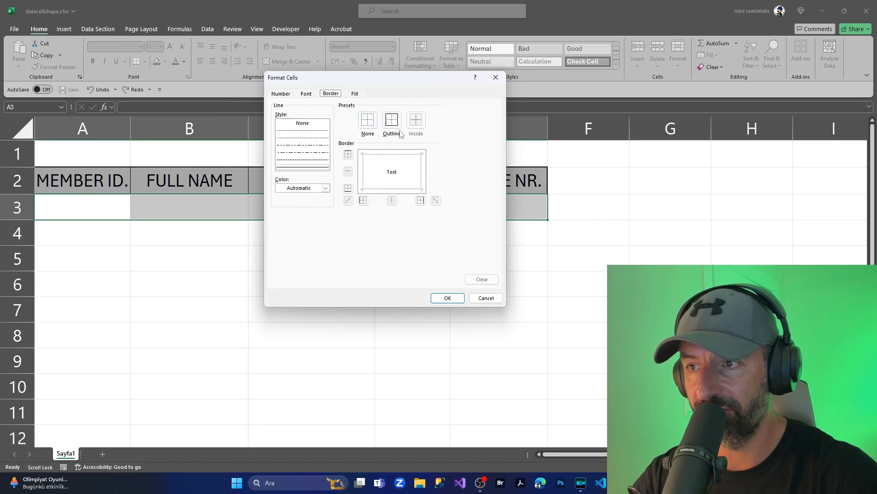
pyautogui.click(390, 122)
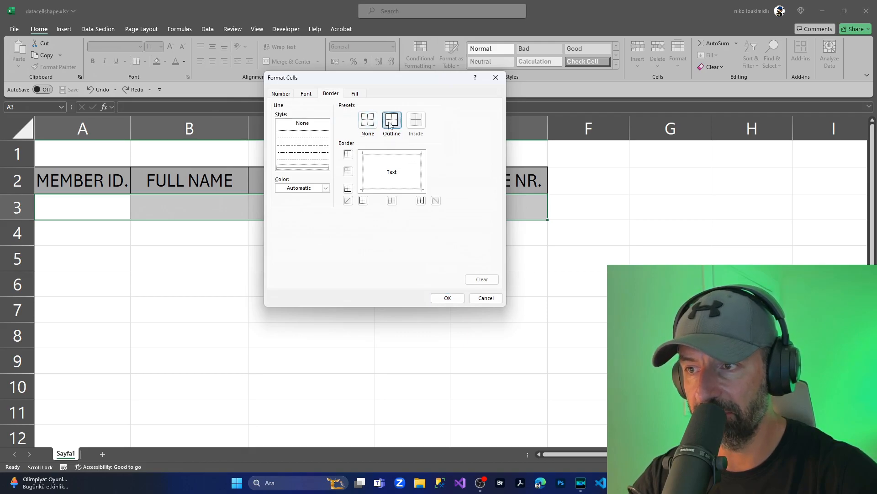
pyautogui.click(443, 298)
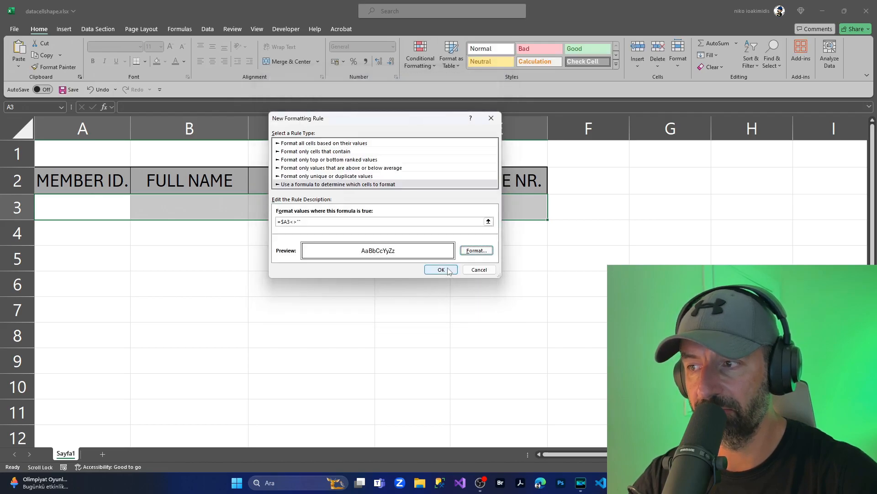
pyautogui.click(449, 271)
pyautogui.click(440, 282)
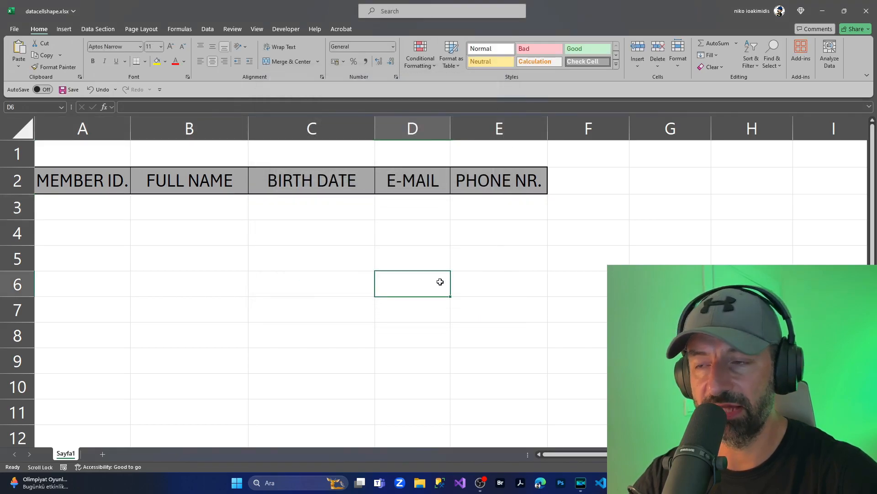
# Step: Test the border rule by entering 1 in A3 and 2 in A4, and undo both entries
pyautogui.click(80, 207)
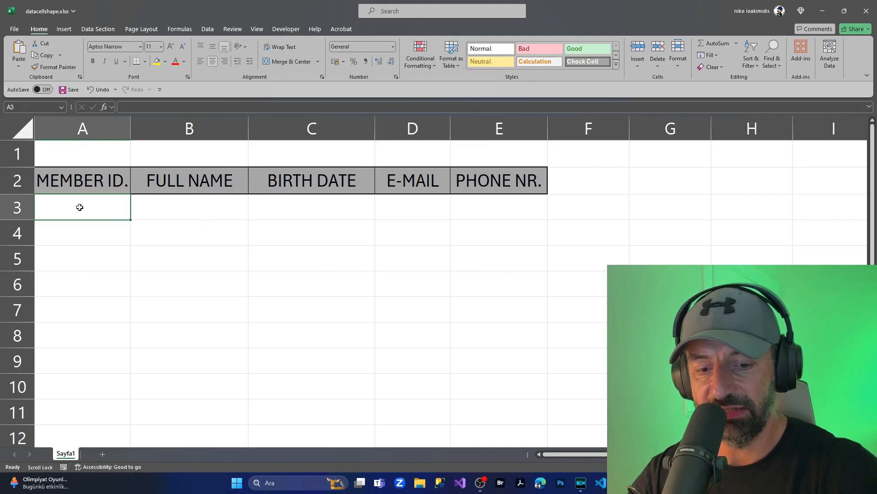
pyautogui.write('1')
pyautogui.press('Return')
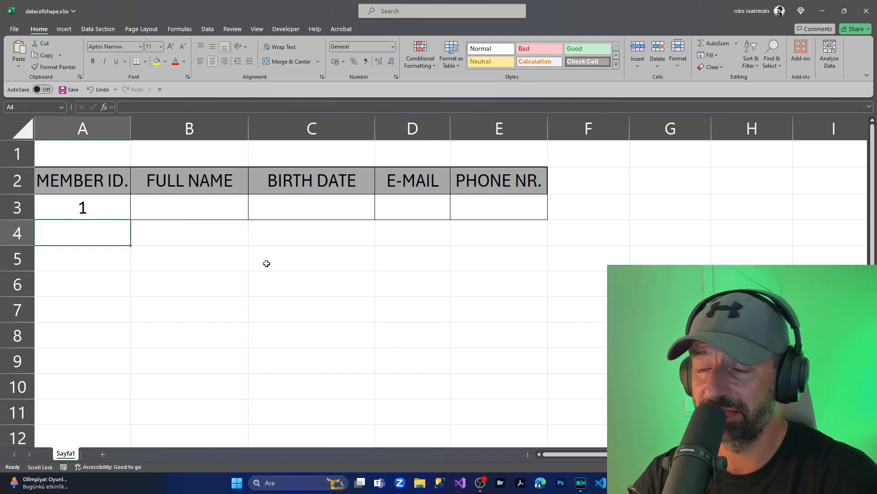
pyautogui.write('2')
pyautogui.press('Return')
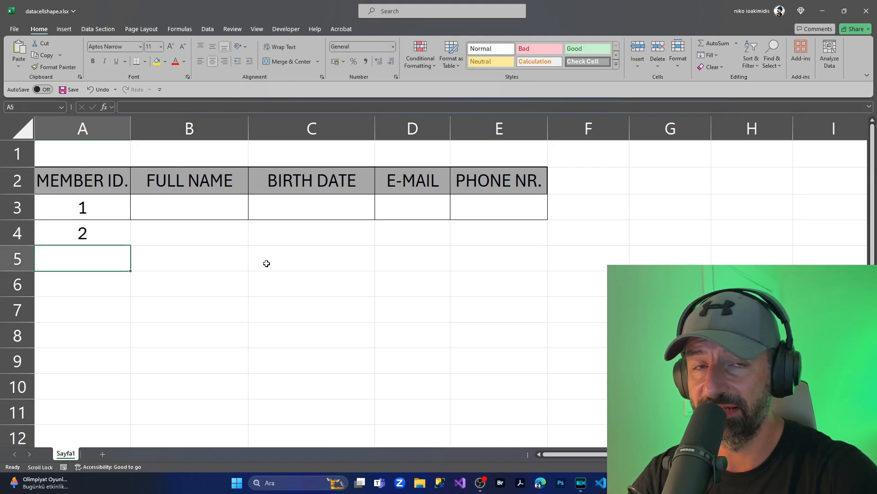
pyautogui.hotkey('ctrl', 'z')
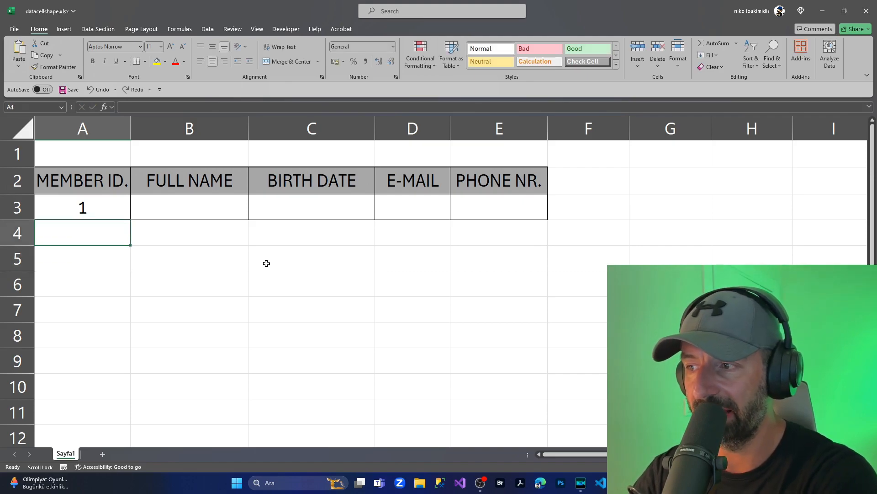
pyautogui.hotkey('ctrl', 'z')
pyautogui.click(218, 262)
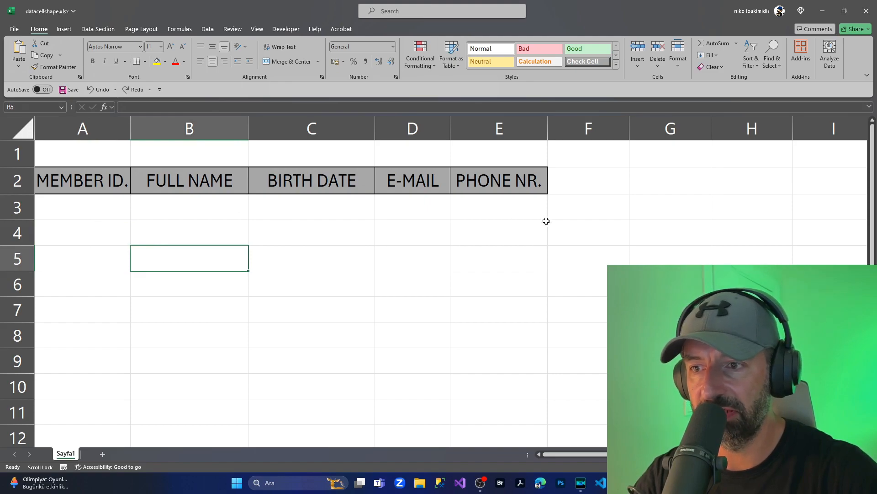
# Step: Extend the conditional formatting of A3:E3 down through row 10 by filling the range
pyautogui.click(81, 197)
pyautogui.moveTo(90, 199); pyautogui.dragTo(498, 203)
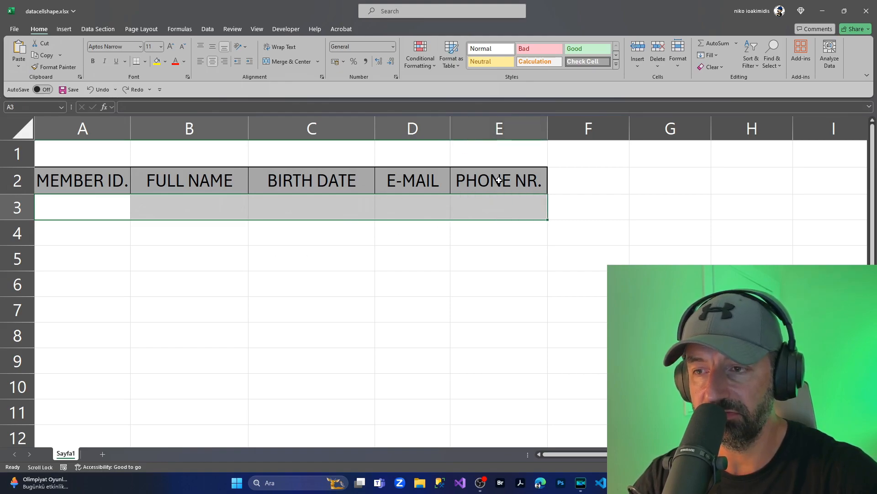
pyautogui.moveTo(547, 219); pyautogui.dragTo(544, 395)
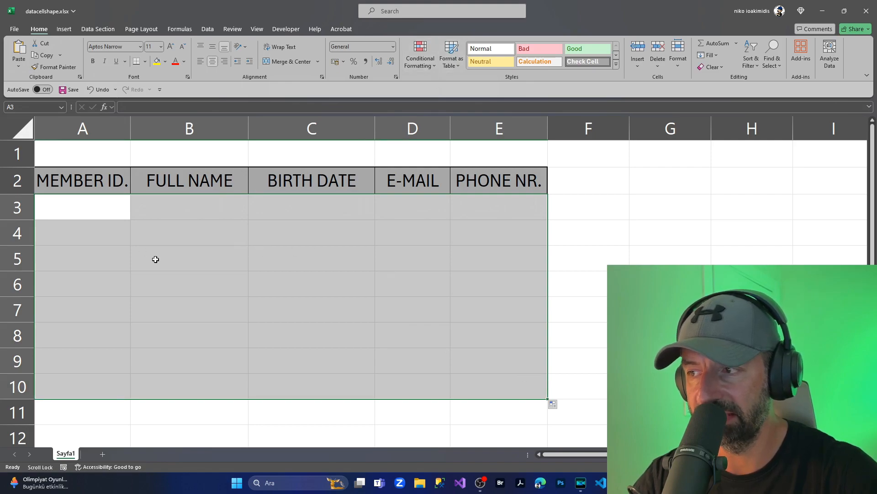
# Step: Enter the member IDs 1, 2 and 3 in cells A3 to A5
pyautogui.click(75, 212)
pyautogui.write('1')
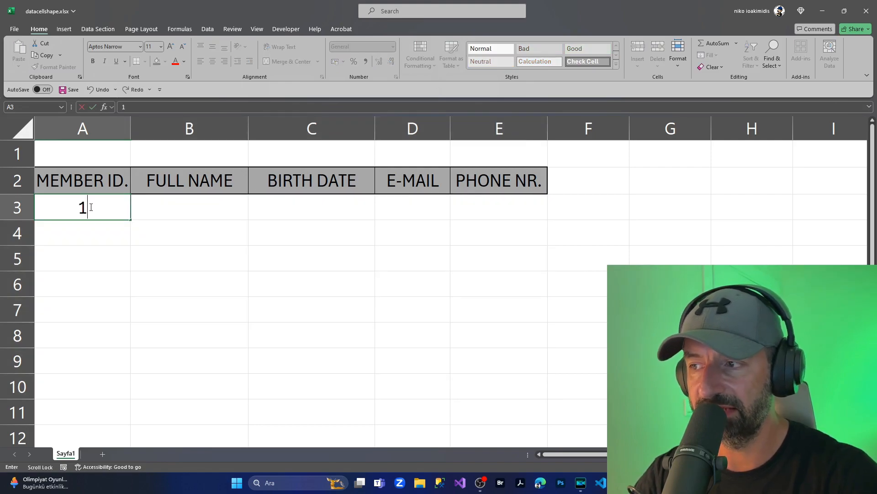
pyautogui.press('Return')
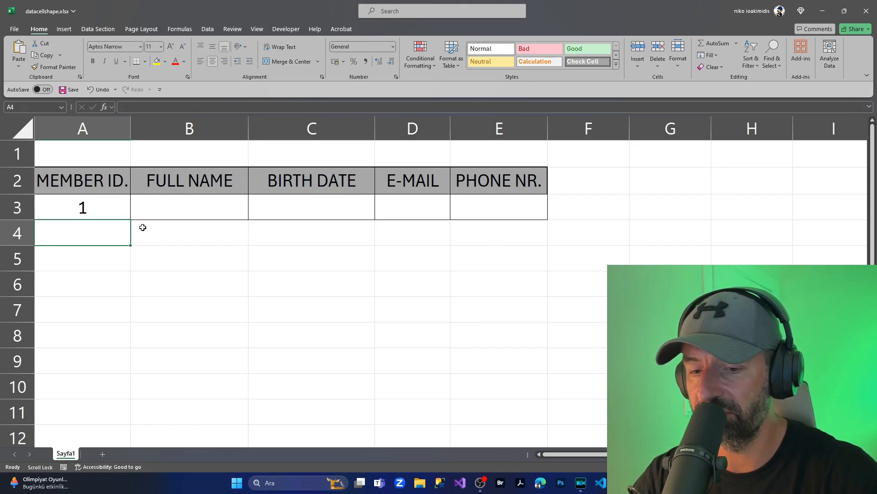
pyautogui.write('2')
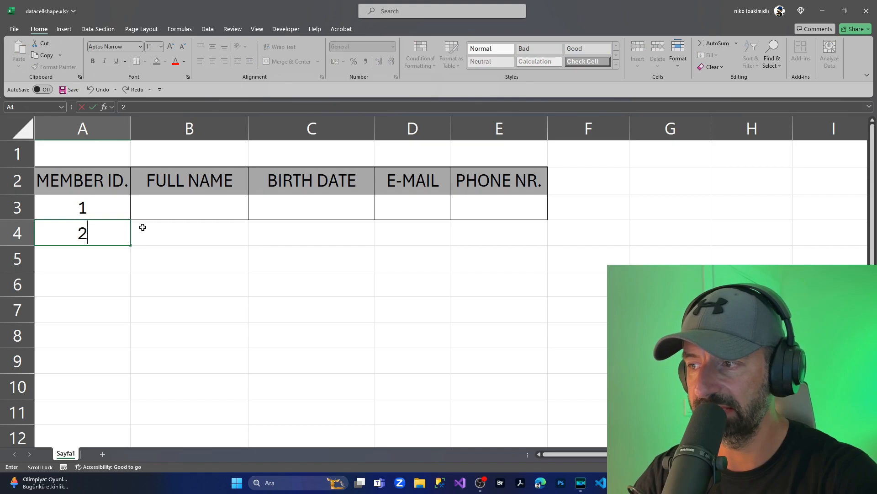
pyautogui.press('Return')
pyautogui.write('3')
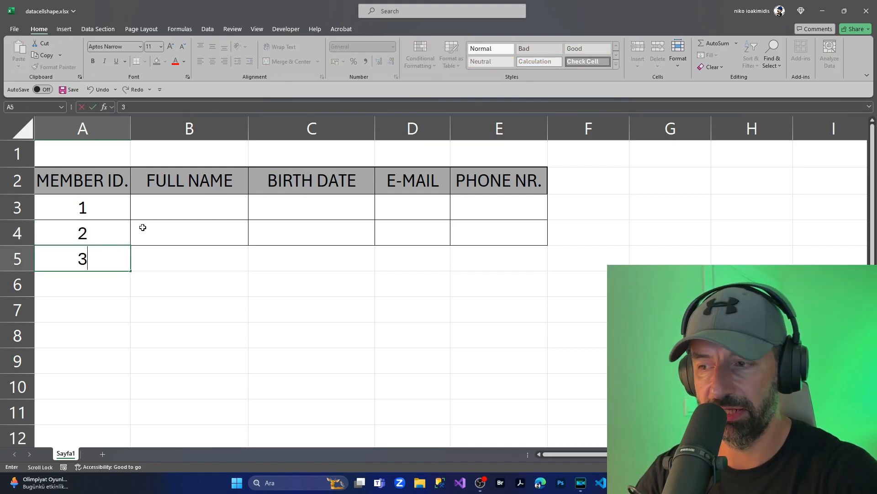
pyautogui.press('Return')
# Step: Enter the member IDs 10, 8 and 9 in cells A6 to A8
pyautogui.write('10')
pyautogui.press('Return')
pyautogui.write('8')
pyautogui.press('Return')
pyautogui.write('9')
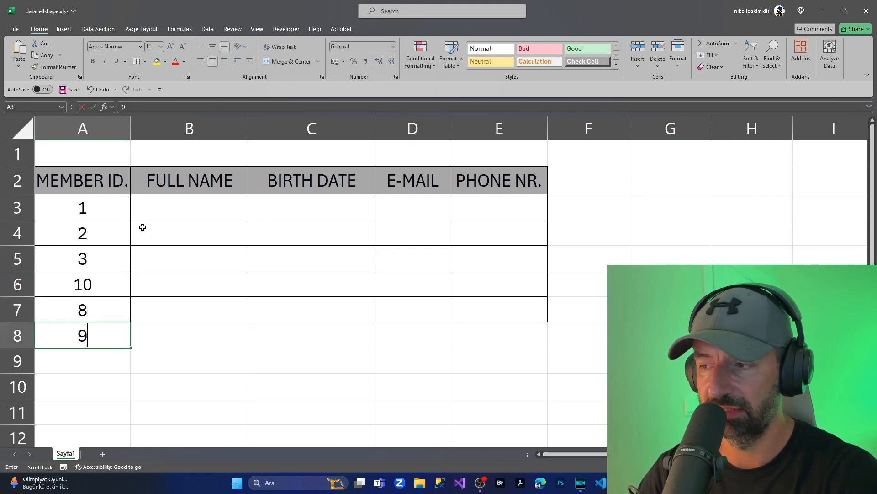
pyautogui.press('Return')
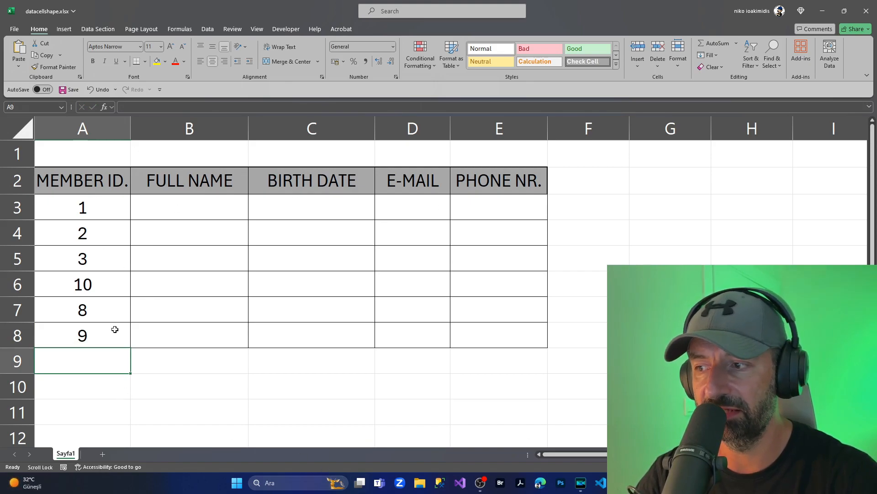
# Step: Test the rule on emptied rows by clearing the member IDs in A6 and A4, and undo both deletions
pyautogui.click(109, 279)
pyautogui.press('Delete')
pyautogui.click(58, 300)
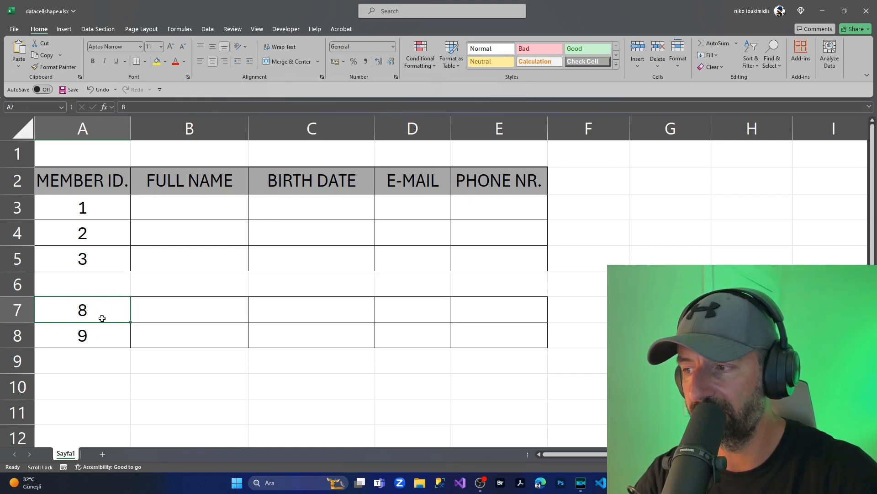
pyautogui.click(95, 240)
pyautogui.press('Delete')
pyautogui.press('Down')
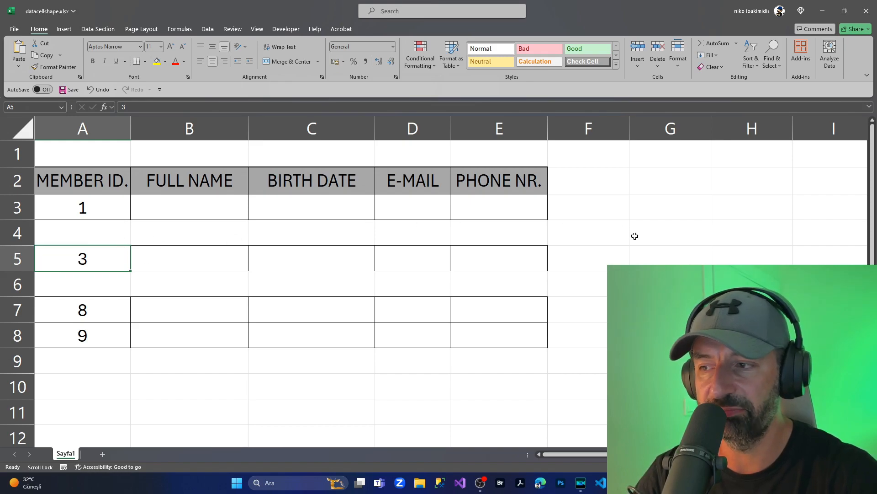
pyautogui.hotkey('ctrl', 'z')
pyautogui.hotkey('ctrl', 'z')
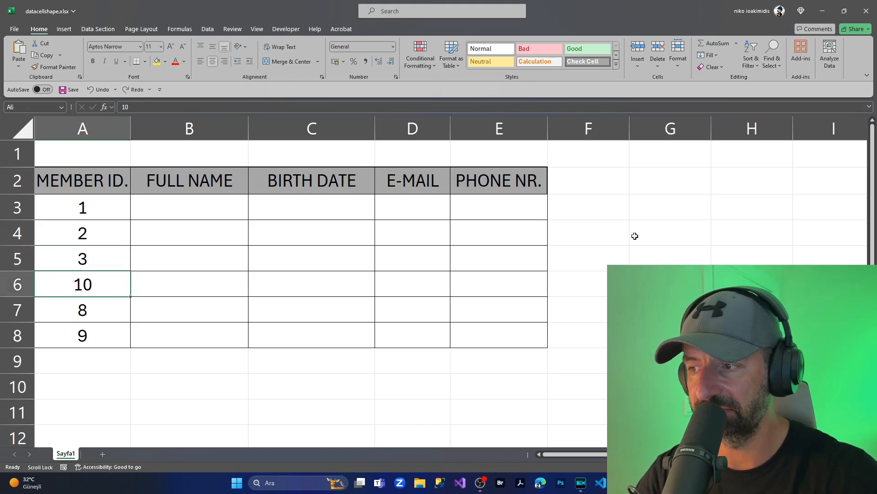
# Step: Replace the member IDs in cells A6 to A8 with 4, 5 and 6
pyautogui.write('4')
pyautogui.press('Return')
pyautogui.write('5')
pyautogui.press('Return')
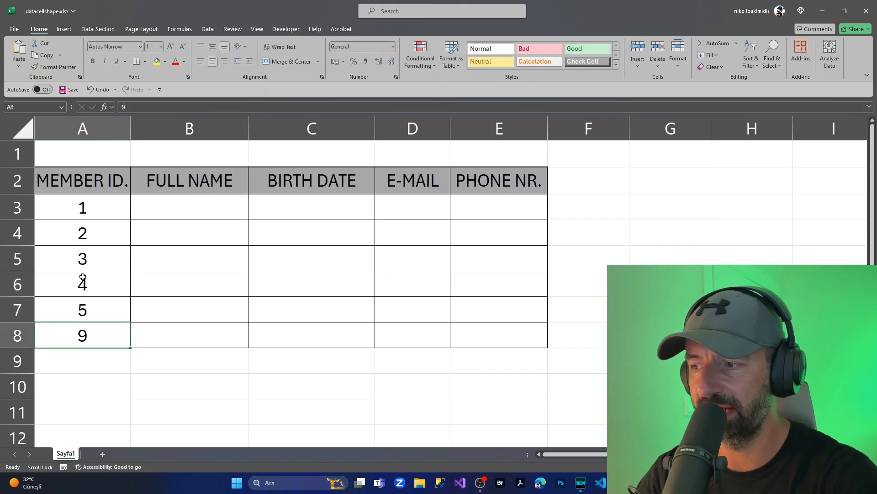
pyautogui.write('6')
pyautogui.press('Return')
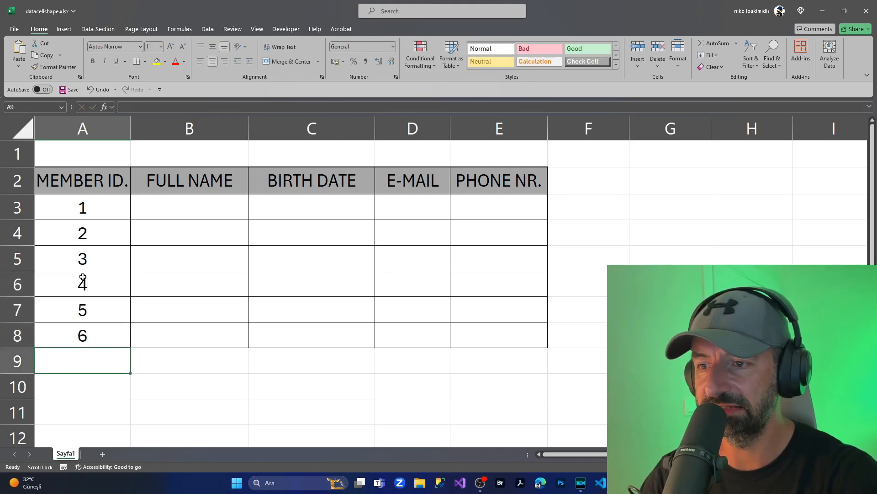